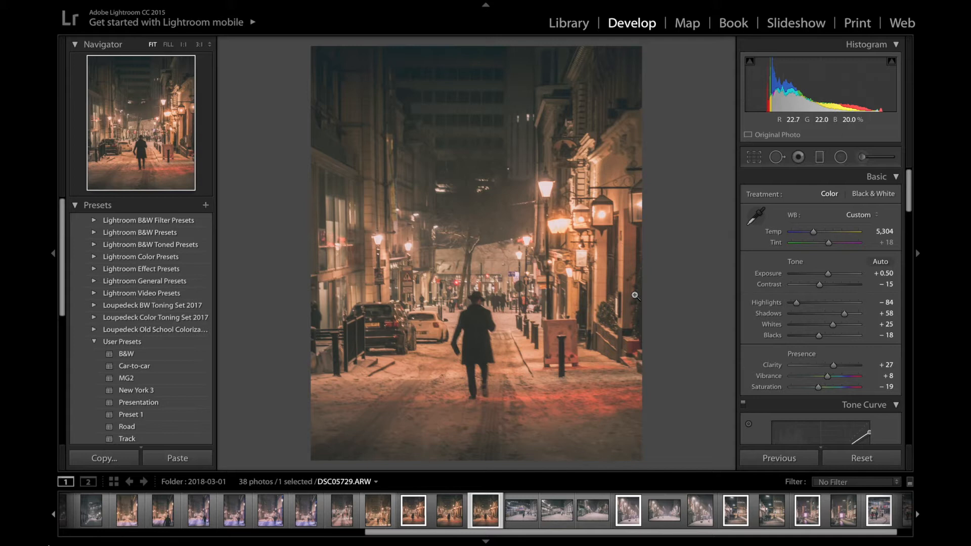
Preview the night street photo with the surrounding interface dimmed and fully blacked out, and restore the normal view
{"action": "key", "text": "l"}
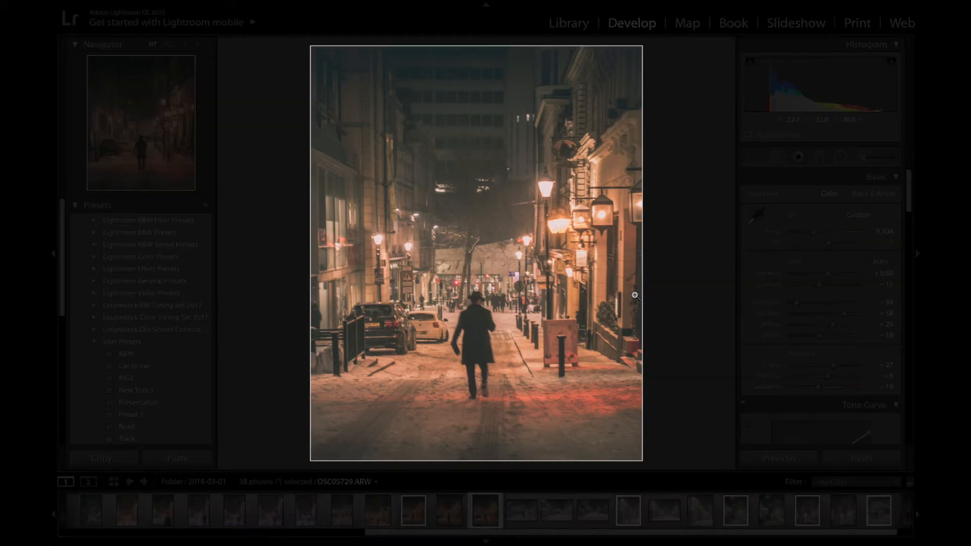
{"action": "key", "text": "l"}
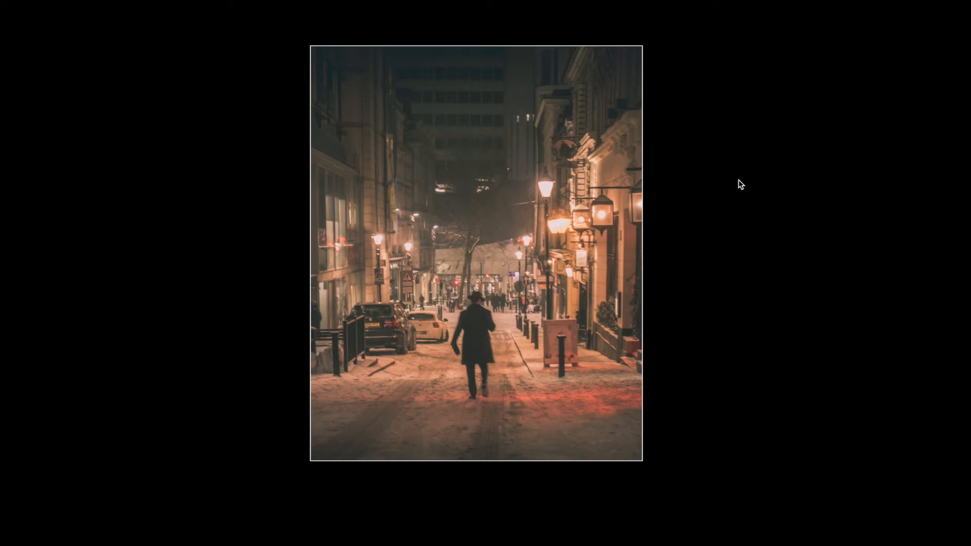
{"action": "key", "text": "l"}
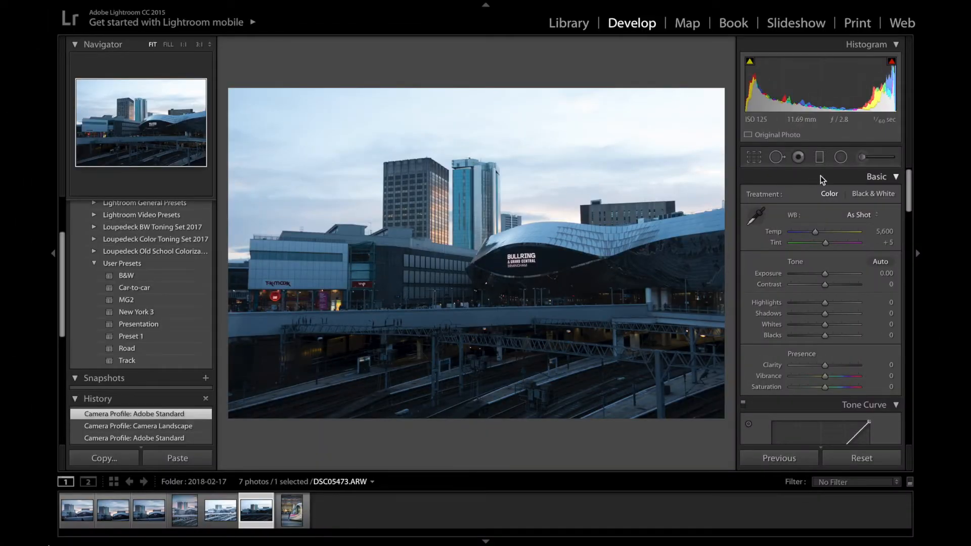
Set the Camera Calibration profile of the Bullring city photo to Camera Landscape
{"action": "scroll", "coordinate": [794, 251], "scroll_direction": "down", "scroll_amount": 6}
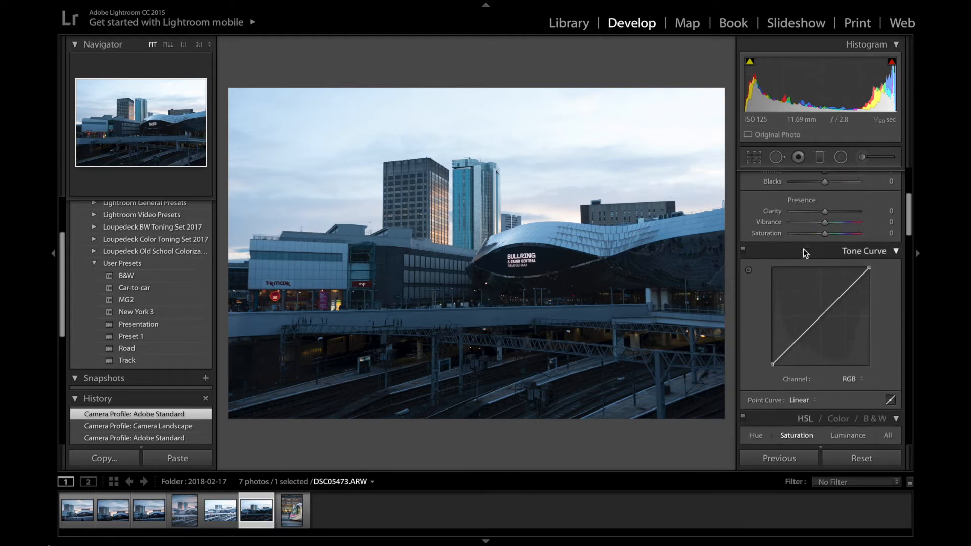
{"action": "scroll", "coordinate": [805, 250], "scroll_direction": "down", "scroll_amount": 12}
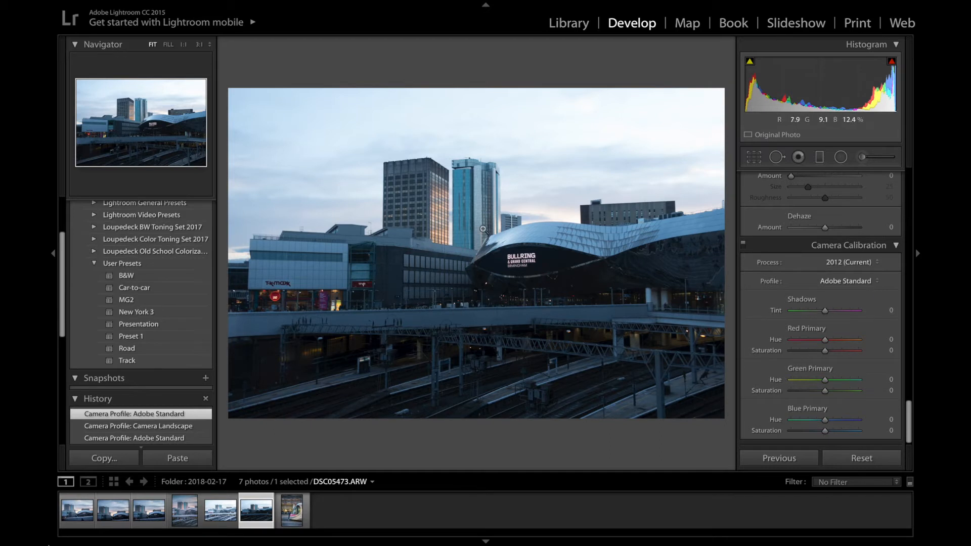
{"action": "left_click", "coordinate": [879, 282]}
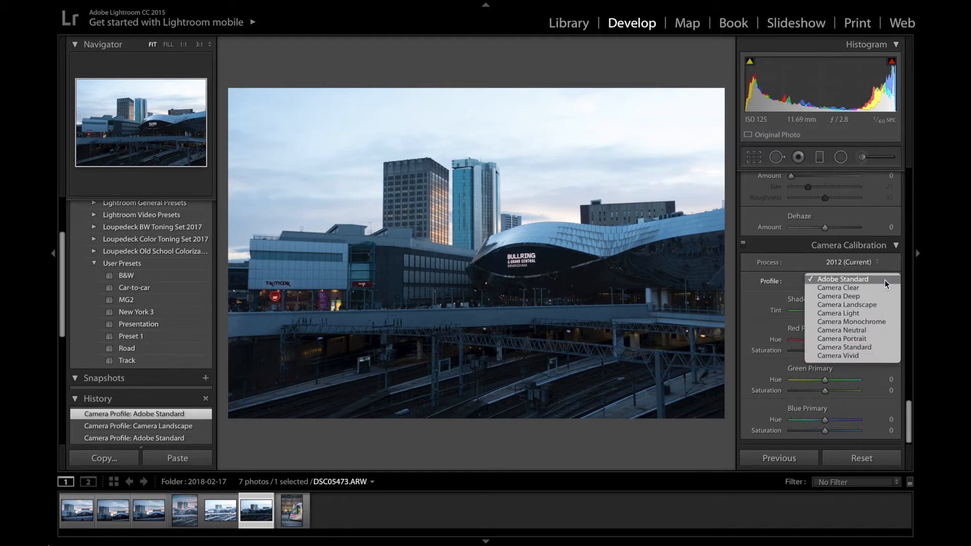
{"action": "left_click", "coordinate": [884, 306]}
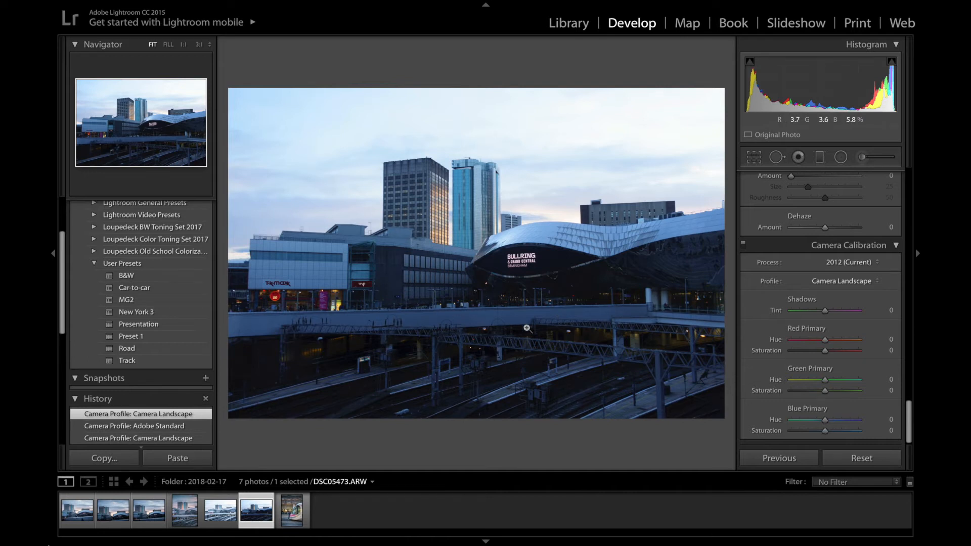
Switch the camera profile back to Adobe Standard for comparison and reapply Camera Landscape
{"action": "left_click", "coordinate": [879, 283]}
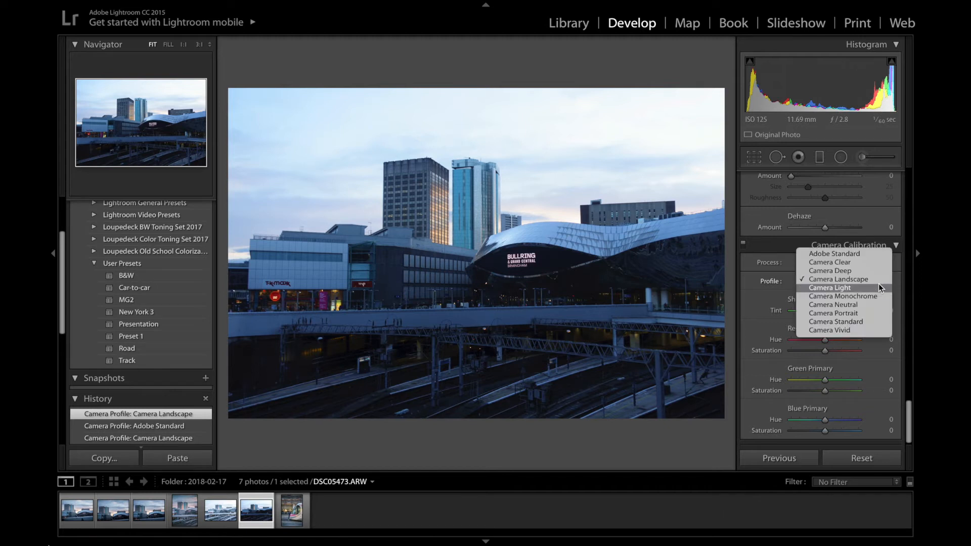
{"action": "left_click", "coordinate": [868, 257]}
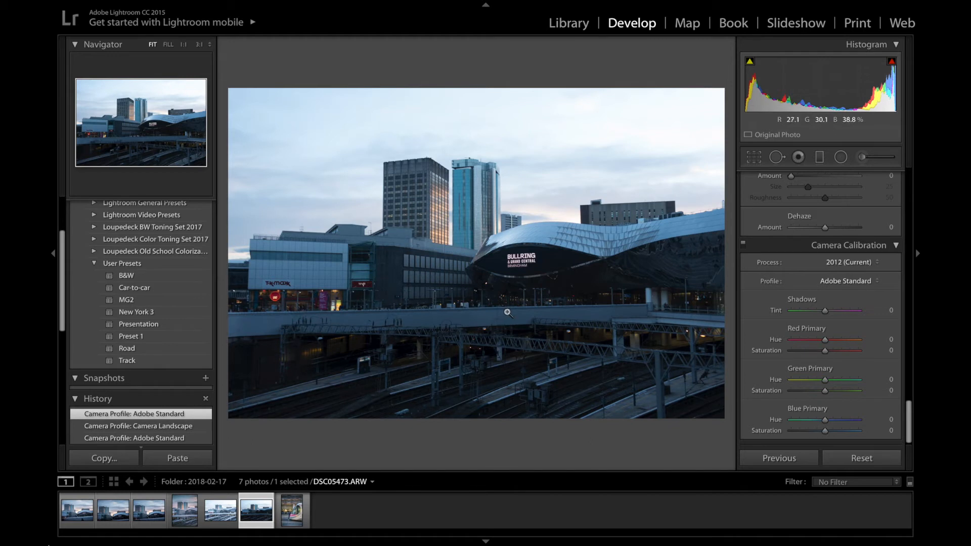
{"action": "left_click", "coordinate": [876, 276]}
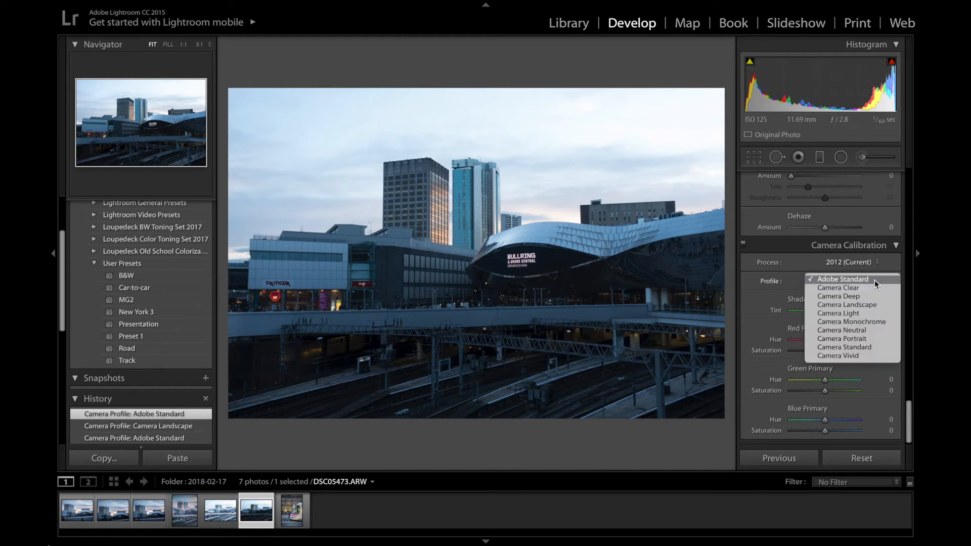
{"action": "left_click", "coordinate": [879, 306]}
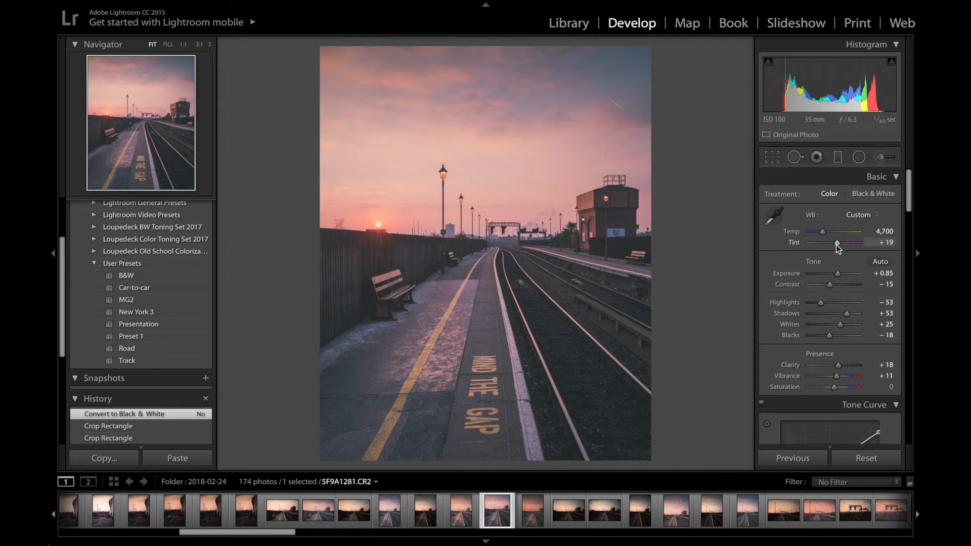
Raise the railway station photo's Tint to +23, and slightly further after widening the adjustment panel for finer slider control
{"action": "left_click_drag", "start_coordinate": [839, 245], "coordinate": [838, 245]}
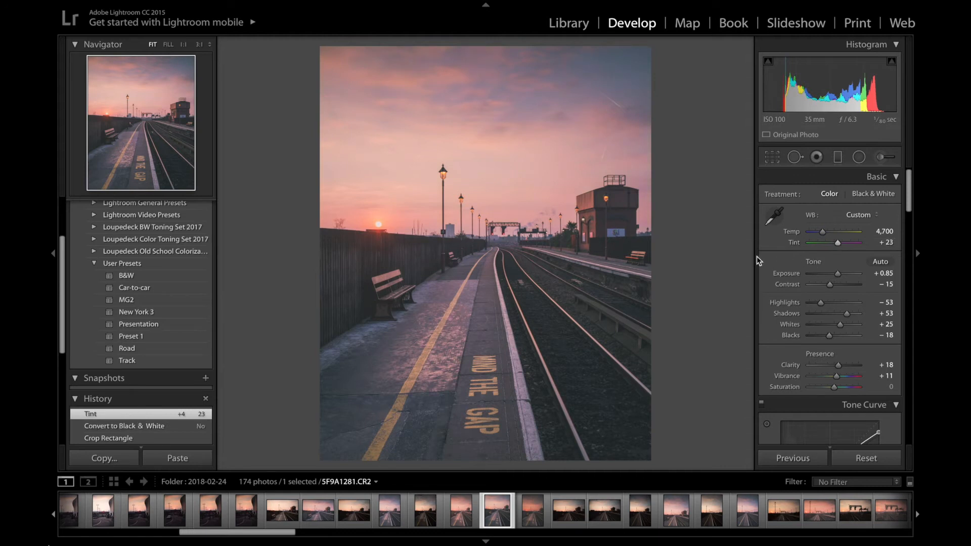
{"action": "left_click_drag", "start_coordinate": [749, 258], "coordinate": [642, 269]}
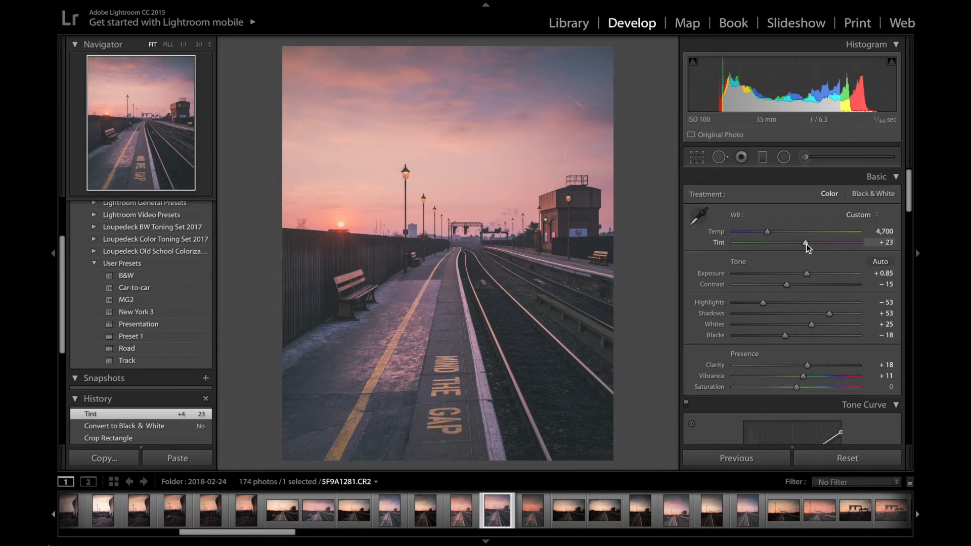
{"action": "left_click_drag", "start_coordinate": [807, 244], "coordinate": [811, 244]}
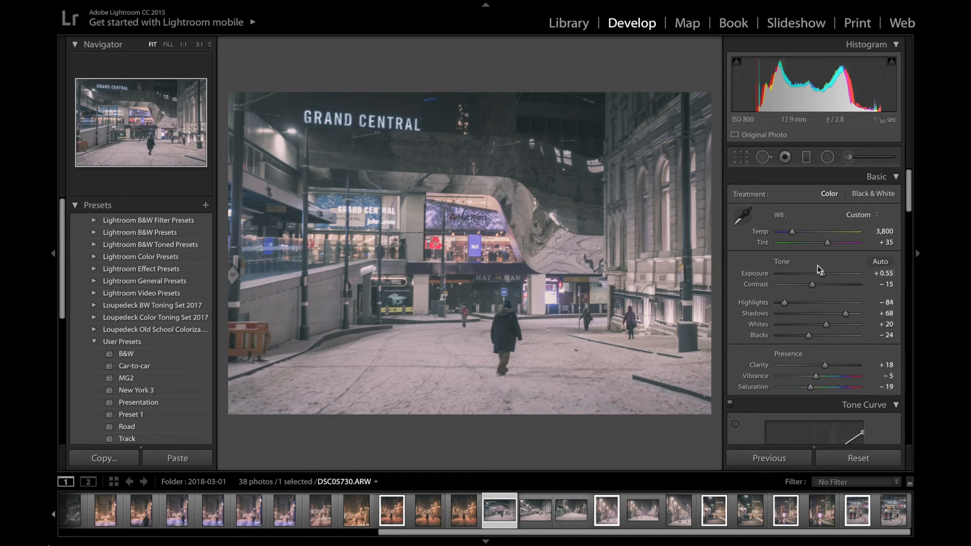
Turn on Solo Mode for the Develop adjustment panels while the Grand Central photo is selected
{"action": "scroll", "coordinate": [817, 337], "scroll_direction": "down", "scroll_amount": 10}
{"action": "scroll", "coordinate": [817, 337], "scroll_direction": "down", "scroll_amount": 15}
{"action": "scroll", "coordinate": [817, 336], "scroll_direction": "down", "scroll_amount": 5}
{"action": "scroll", "coordinate": [817, 336], "scroll_direction": "up", "scroll_amount": 5}
{"action": "scroll", "coordinate": [817, 336], "scroll_direction": "down", "scroll_amount": 3}
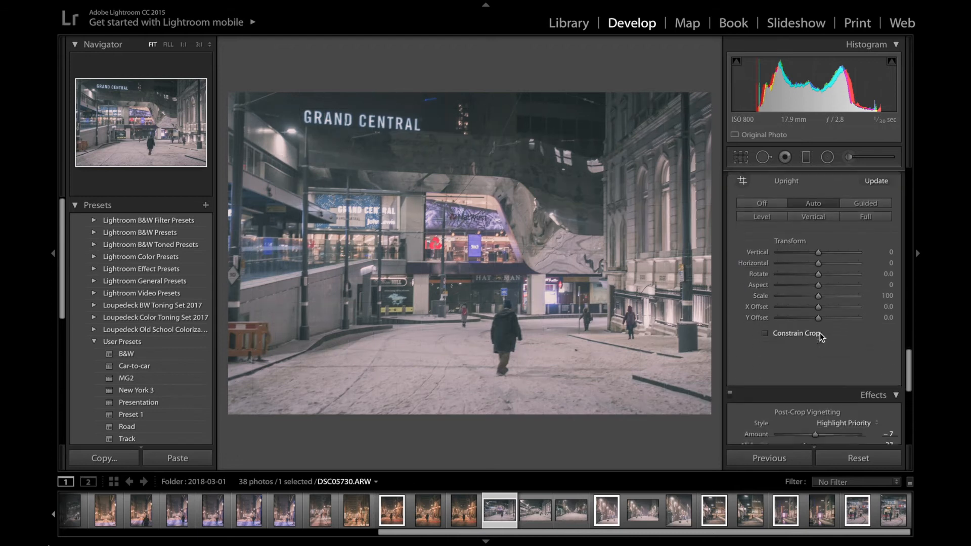
{"action": "scroll", "coordinate": [820, 334], "scroll_direction": "down", "scroll_amount": 1}
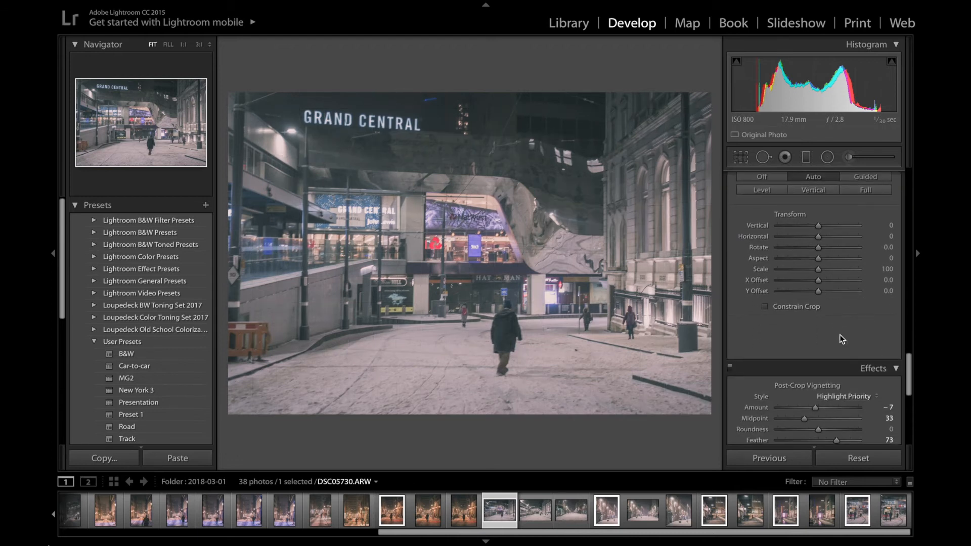
{"action": "scroll", "coordinate": [840, 334], "scroll_direction": "up", "scroll_amount": 20}
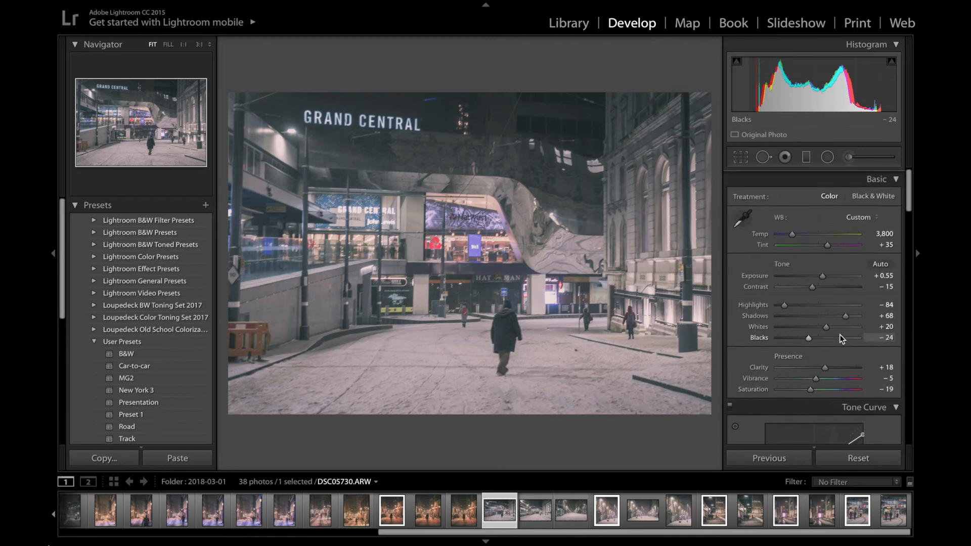
{"action": "right_click", "coordinate": [819, 180]}
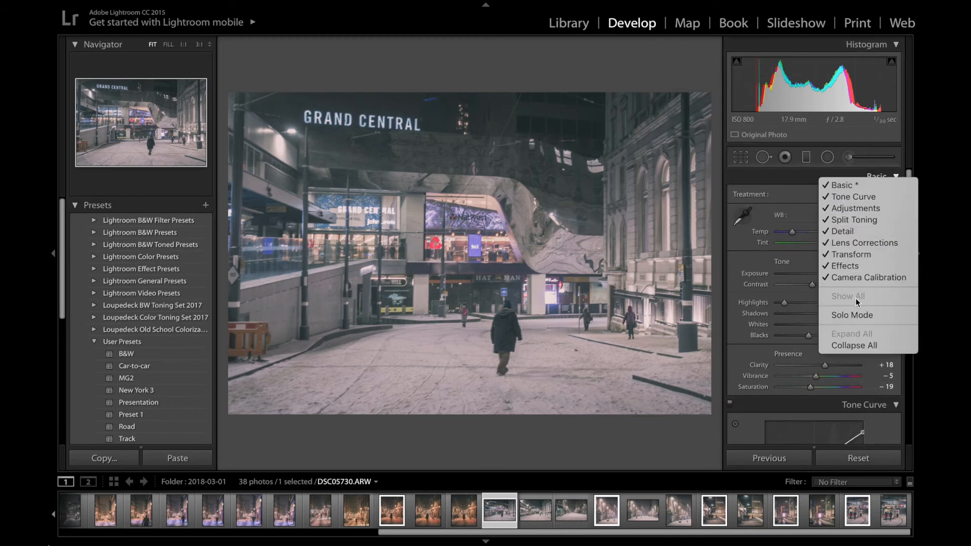
{"action": "left_click", "coordinate": [880, 315]}
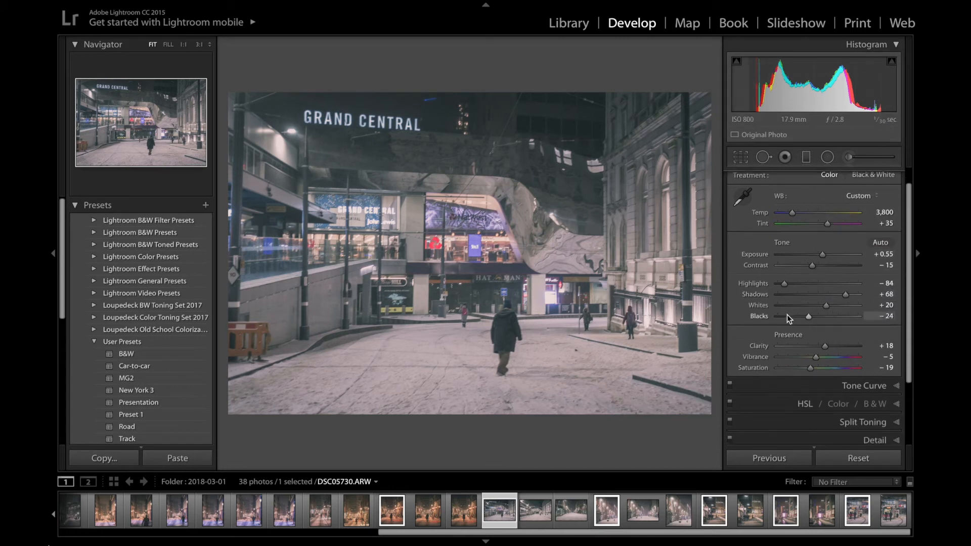
Expand the Split Toning, Tone Curve and Detail sections one after another to examine their settings in Solo Mode
{"action": "scroll", "coordinate": [794, 334], "scroll_direction": "down", "scroll_amount": 2}
{"action": "scroll", "coordinate": [812, 426], "scroll_direction": "down", "scroll_amount": 2}
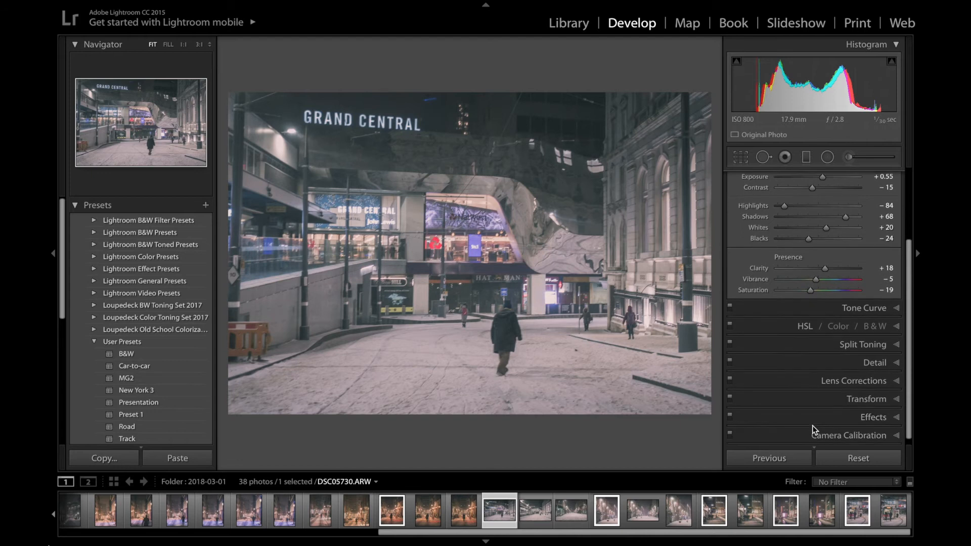
{"action": "left_click", "coordinate": [828, 345]}
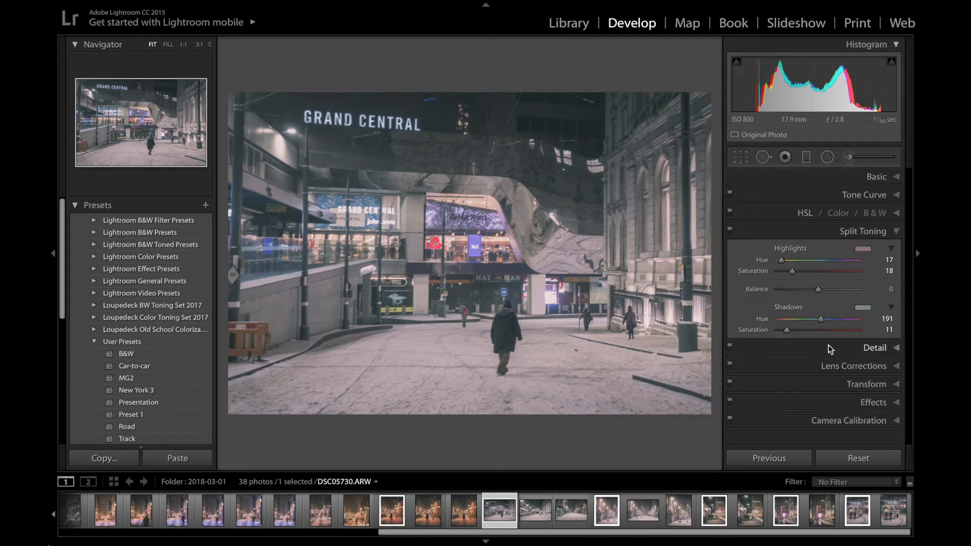
{"action": "left_click", "coordinate": [786, 196]}
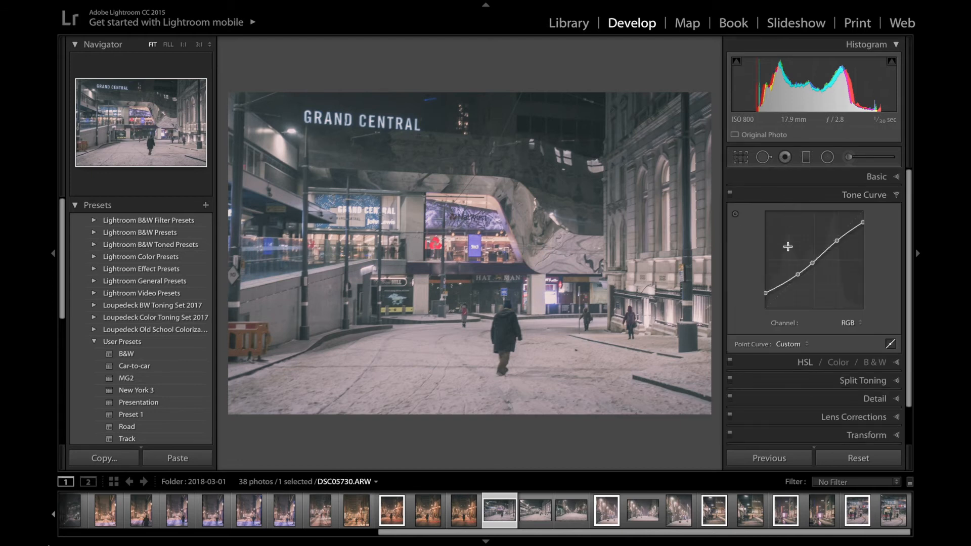
{"action": "scroll", "coordinate": [797, 375], "scroll_direction": "down", "scroll_amount": 1}
{"action": "left_click", "coordinate": [797, 376]}
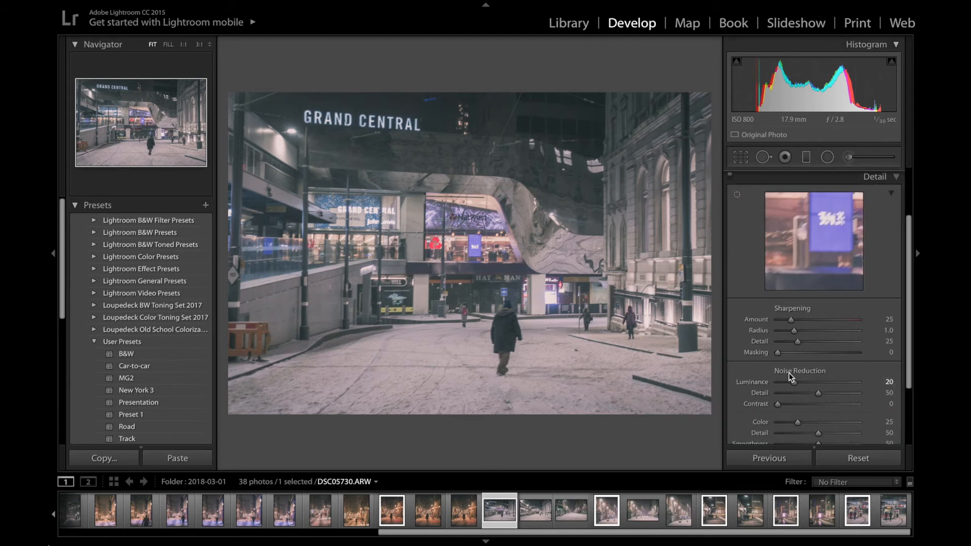
{"action": "left_click", "coordinate": [793, 413]}
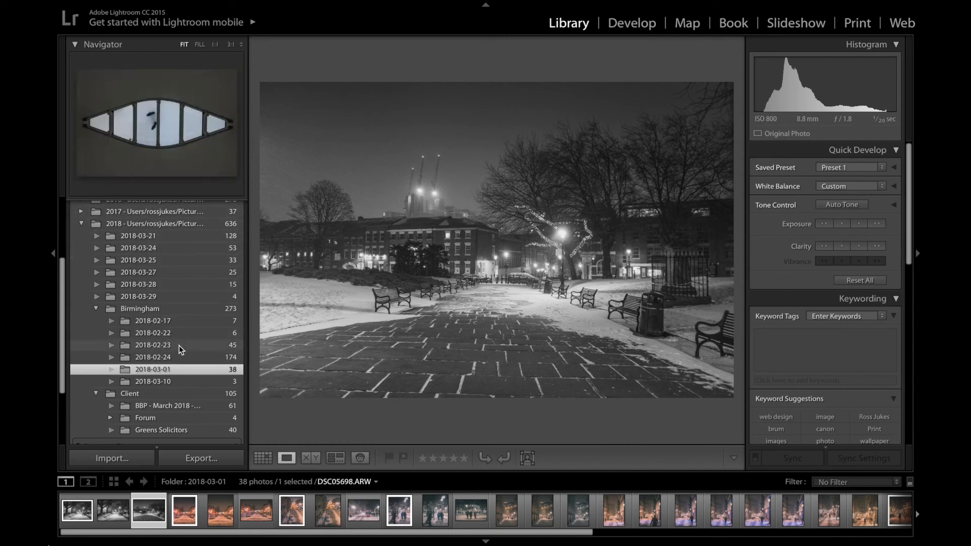
Look through the dated subfolders under the 2018 Birmingham and Client folders in the Library
{"action": "scroll", "coordinate": [177, 325], "scroll_direction": "down", "scroll_amount": 1}
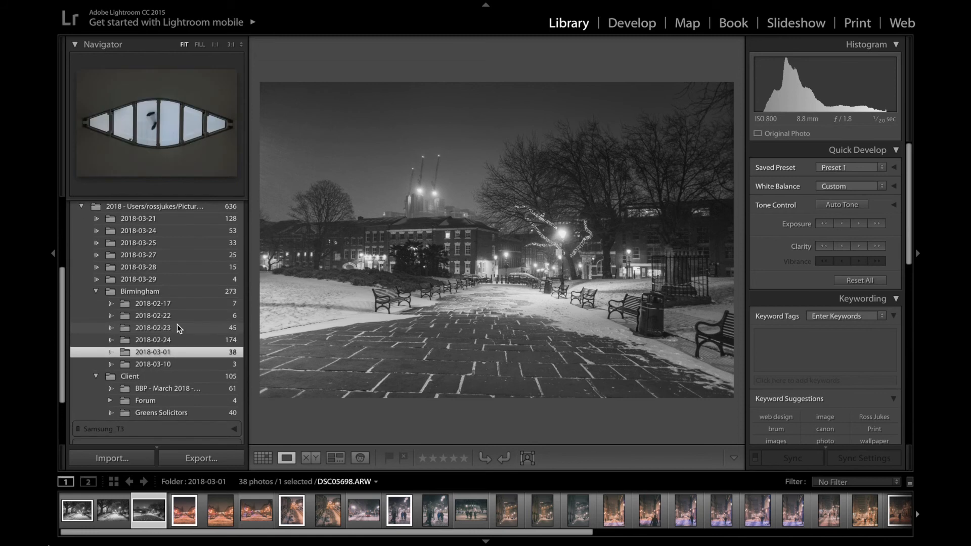
{"action": "scroll", "coordinate": [178, 328], "scroll_direction": "down", "scroll_amount": 1}
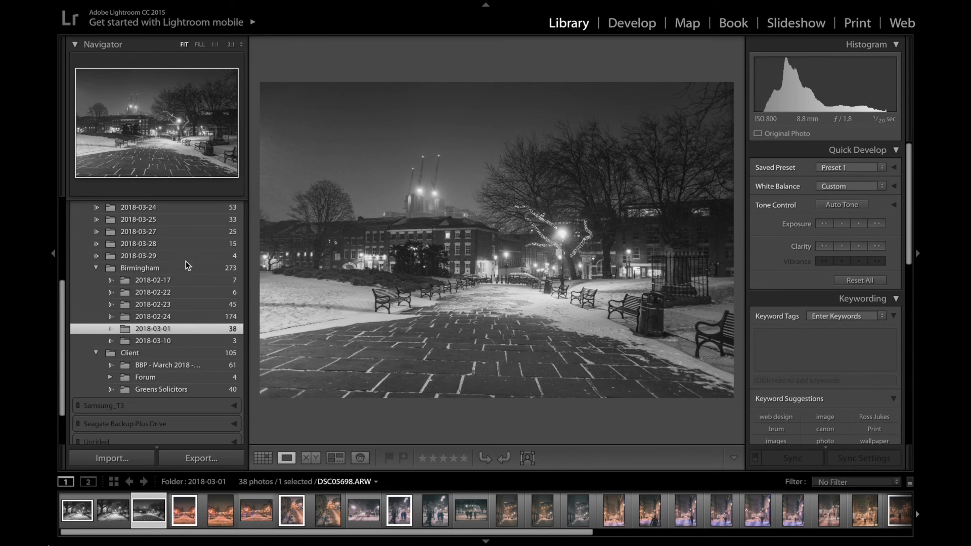
{"action": "scroll", "coordinate": [183, 254], "scroll_direction": "up", "scroll_amount": 2}
{"action": "scroll", "coordinate": [182, 254], "scroll_direction": "up", "scroll_amount": 1}
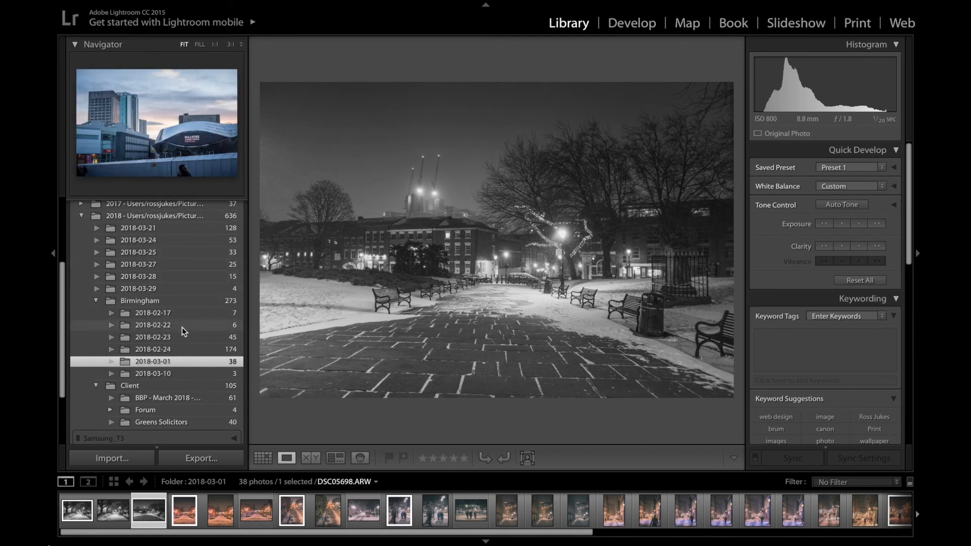
{"action": "scroll", "coordinate": [186, 334], "scroll_direction": "down", "scroll_amount": 1}
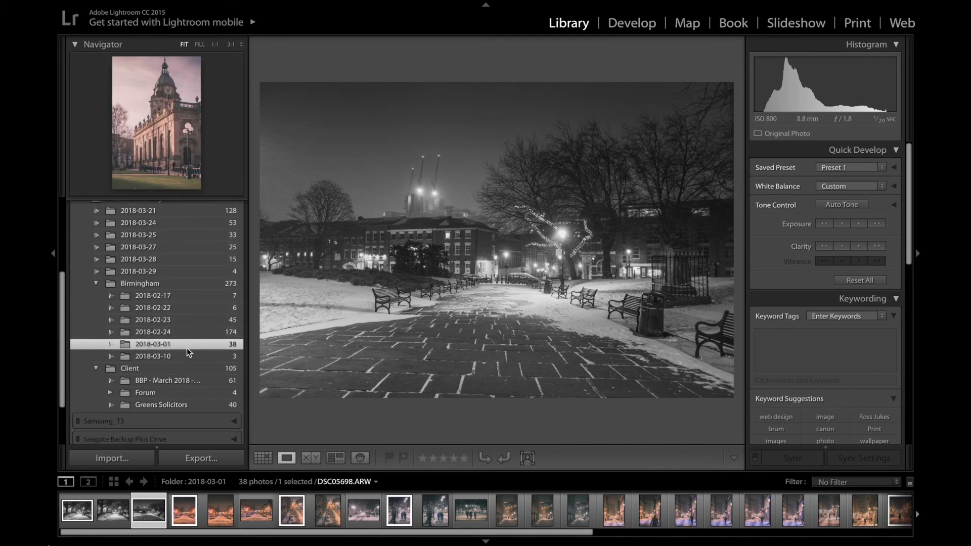